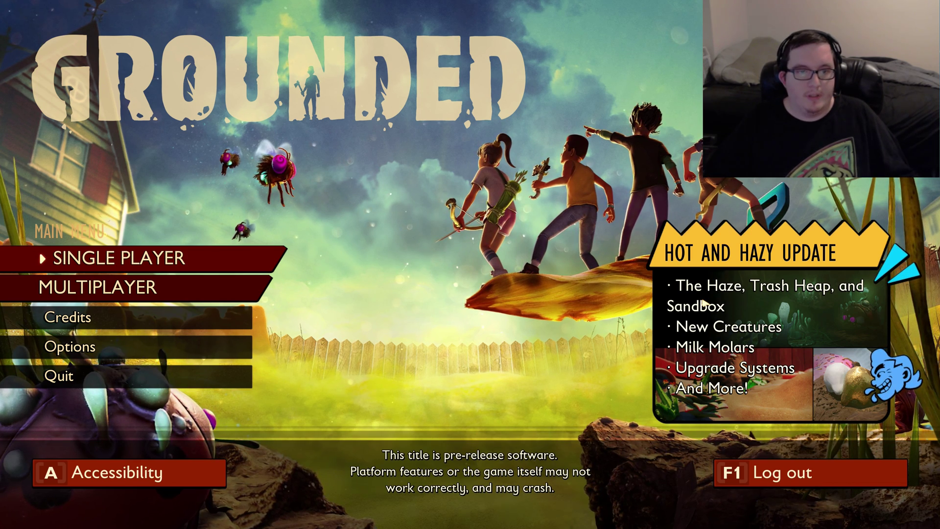
- Load the Grasslands logout save from the main menu to enter the base
{"action": "key", "text": "space"}
{"action": "key", "text": "space"}
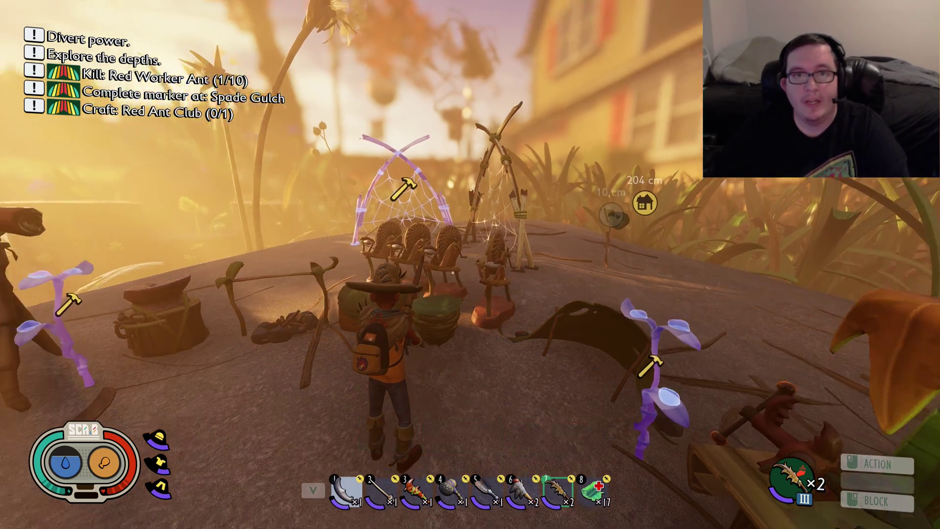
- Walk around the grassland base to show the haze and blur, then pause the game
{"action": "key", "text": "w"}
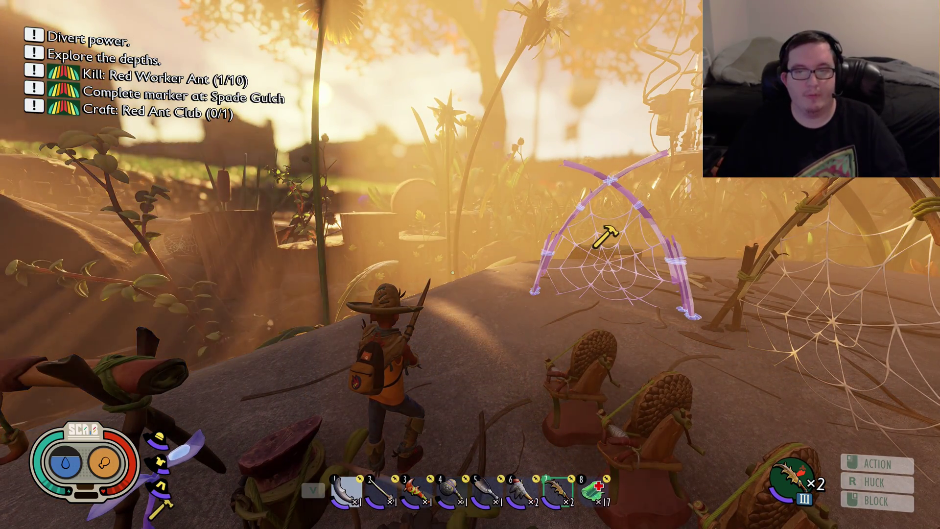
{"action": "key", "text": "w"}
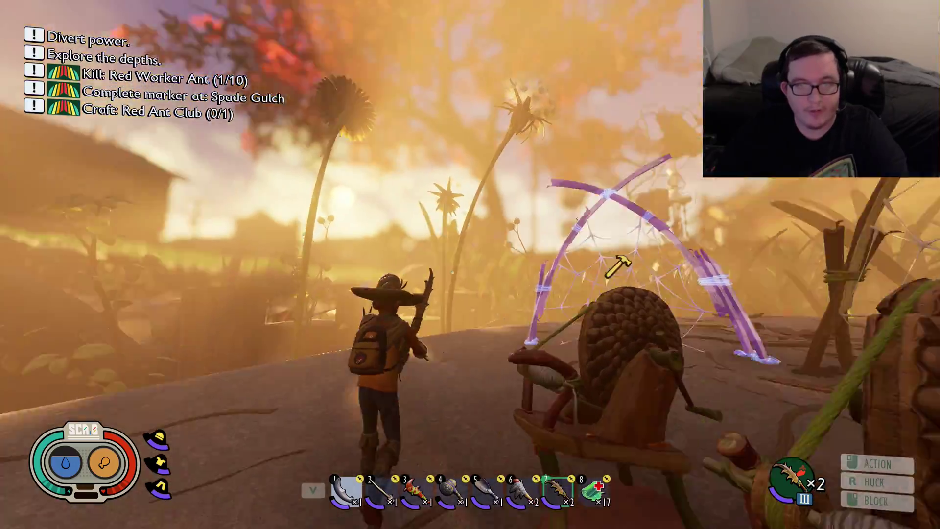
{"action": "key", "text": "w"}
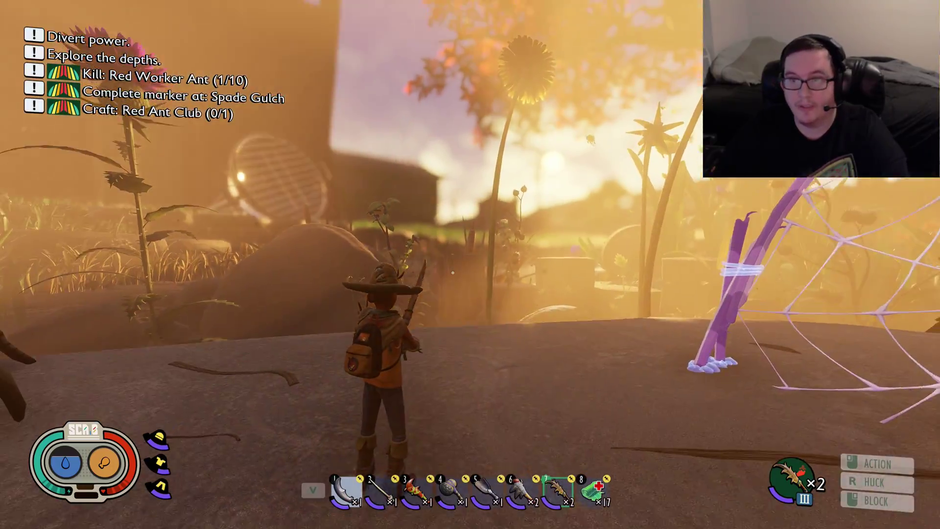
{"action": "key", "text": "w"}
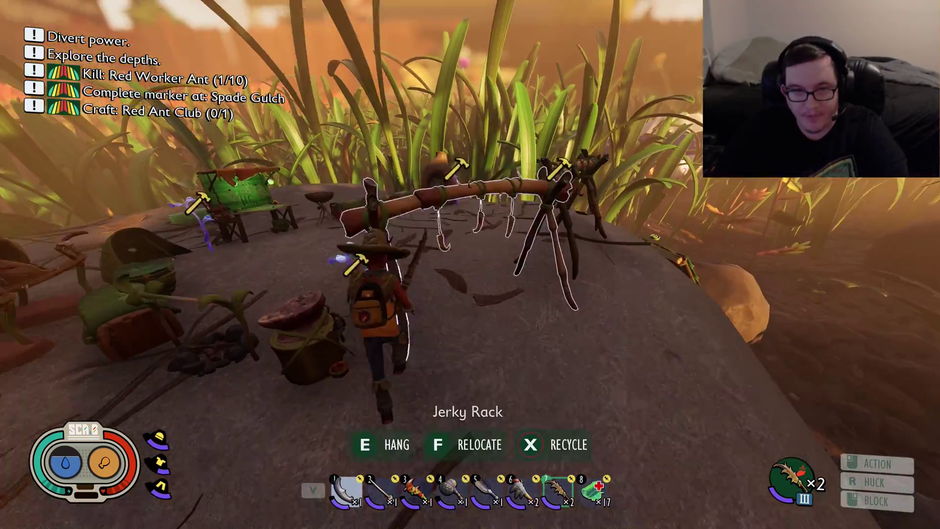
{"action": "key", "text": "w"}
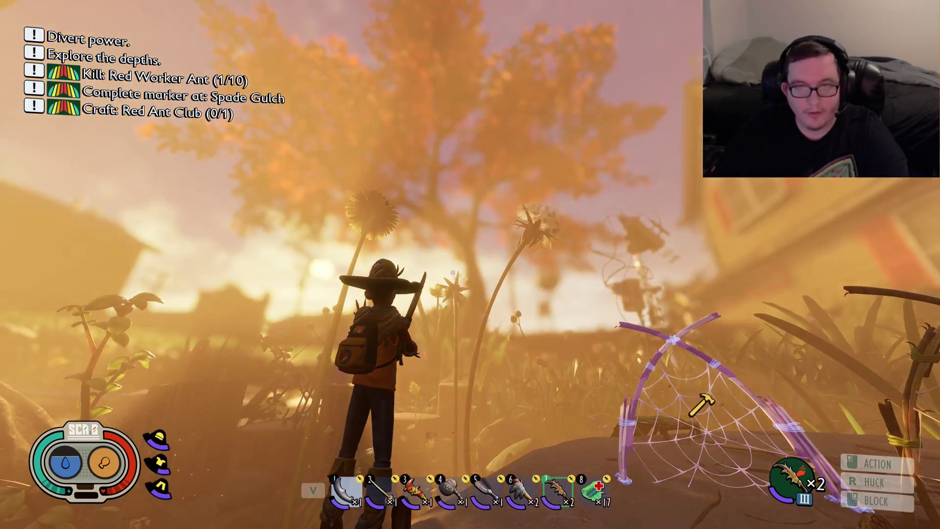
{"action": "key", "text": "Escape"}
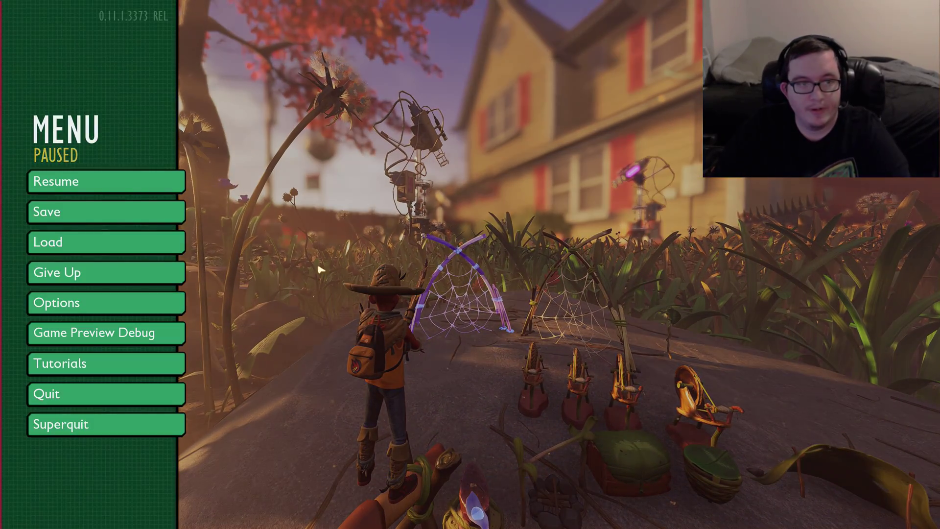
- Overwrite the Grasslands save with a fresh save, then quit the game
{"action": "left_click", "coordinate": [74, 211]}
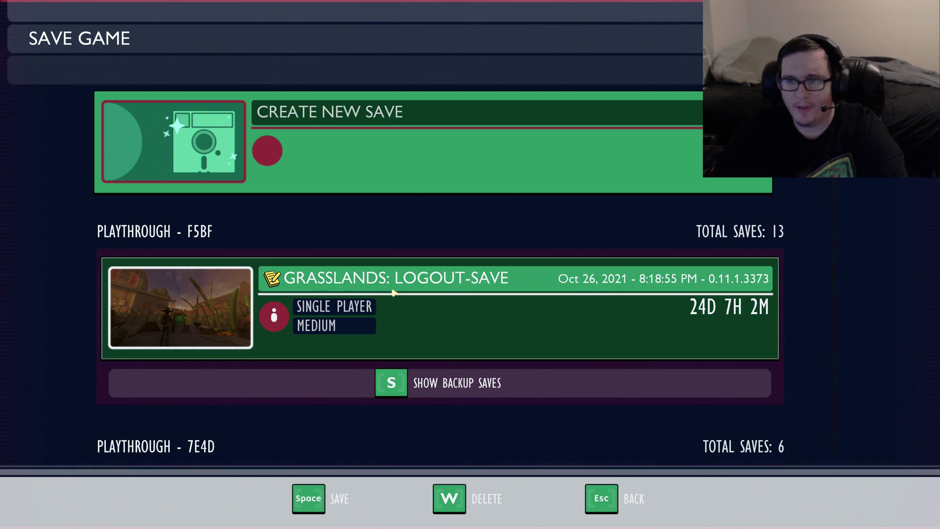
{"action": "left_click", "coordinate": [311, 496]}
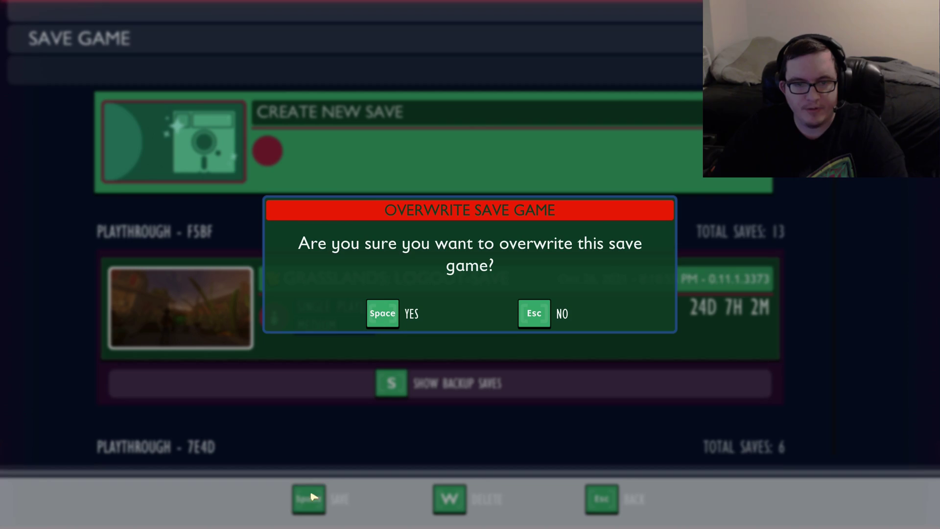
{"action": "left_click", "coordinate": [396, 304]}
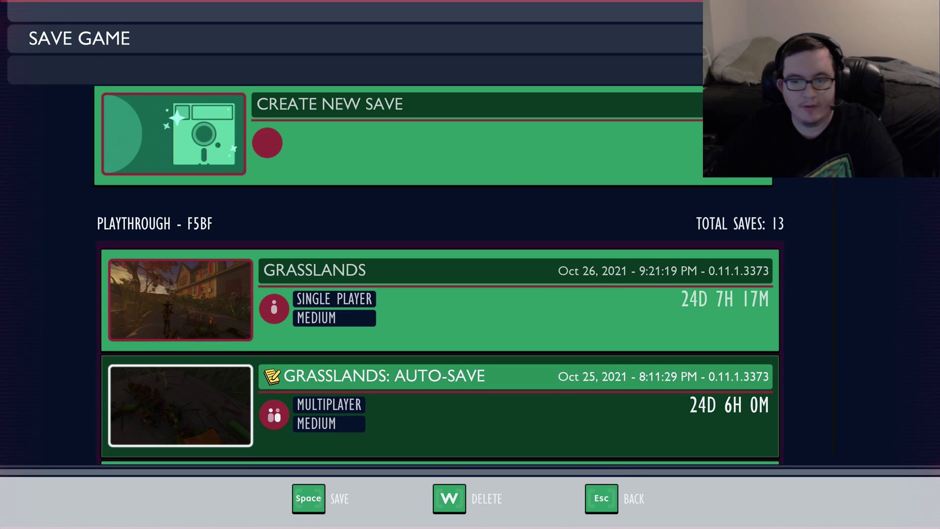
{"action": "left_click", "coordinate": [615, 509]}
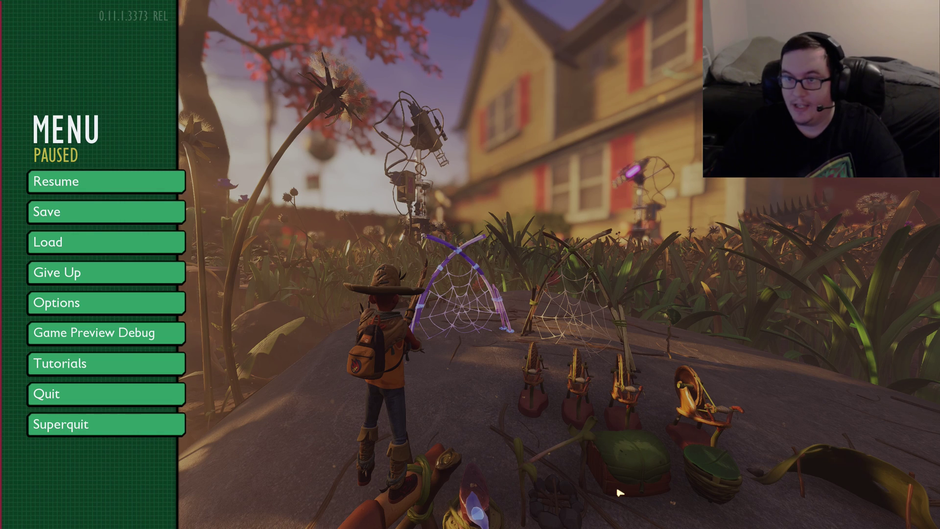
{"action": "left_click", "coordinate": [118, 434]}
- Confirm exiting Grounded and bring up the Run dialog with %appdata%
{"action": "key", "text": "space"}
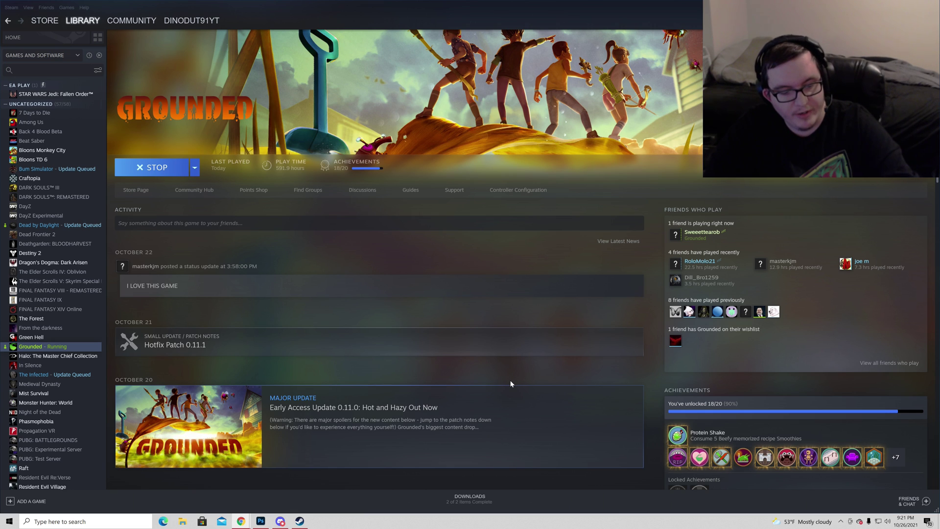
{"action": "key", "text": "super+r"}
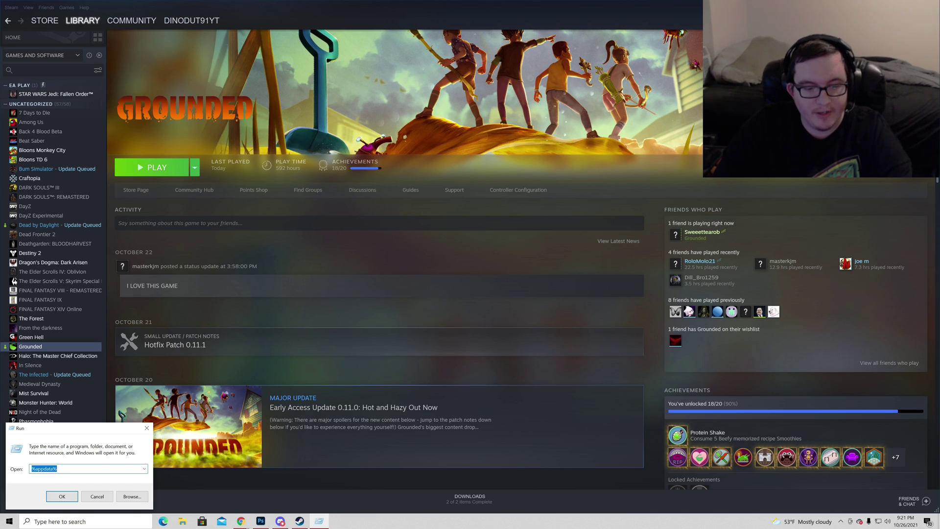
- Open AppData\Roaming, then go up to AppData and into the Local folder
{"action": "left_click", "coordinate": [61, 496]}
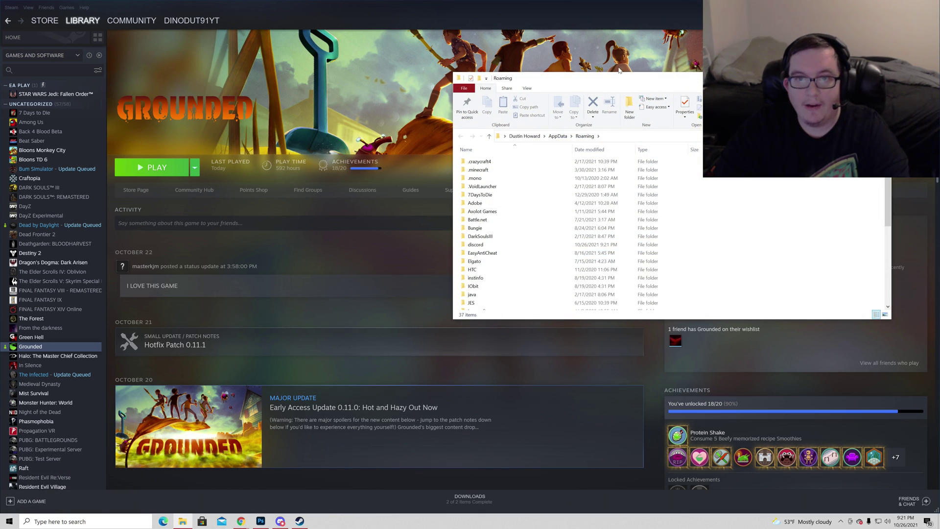
{"action": "left_click_drag", "start_coordinate": [618, 70], "coordinate": [394, 110]}
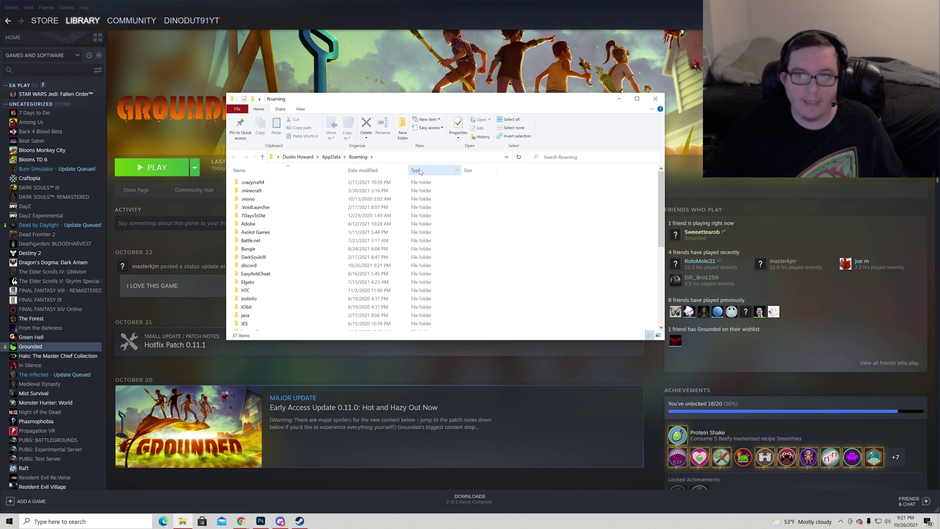
{"action": "left_click", "coordinate": [336, 159]}
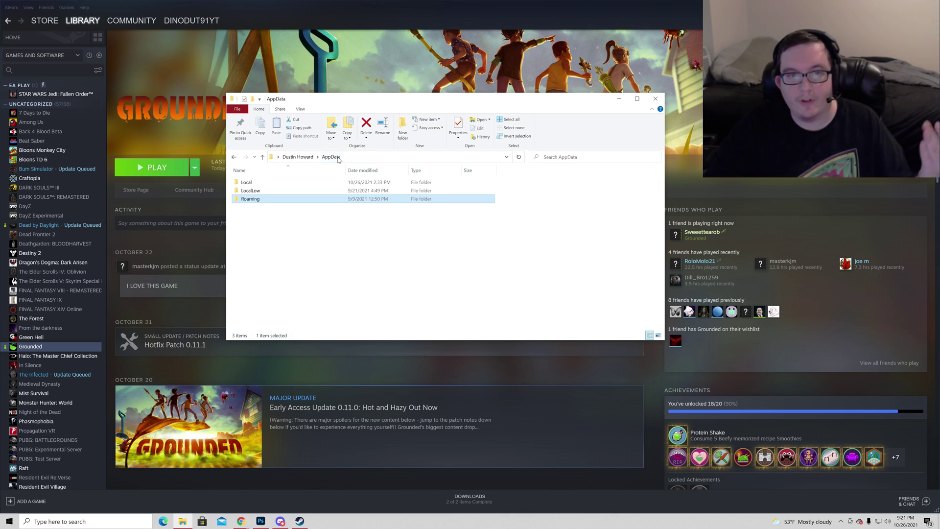
{"action": "double_click", "coordinate": [258, 182]}
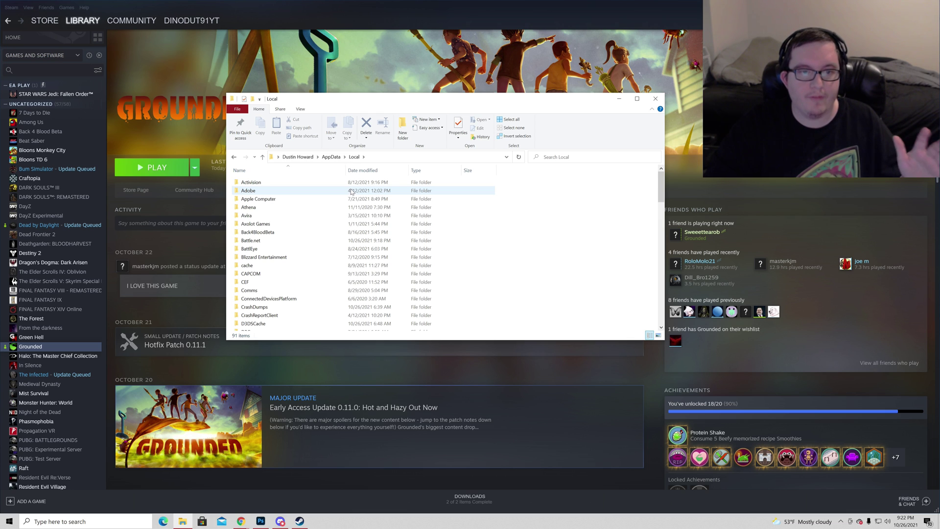
- Open Maine > Saved > Config > WindowsNoEditor to reach the .ini files
{"action": "scroll", "coordinate": [350, 226], "scroll_direction": "down", "scroll_amount": 3}
{"action": "scroll", "coordinate": [348, 230], "scroll_direction": "down", "scroll_amount": 9}
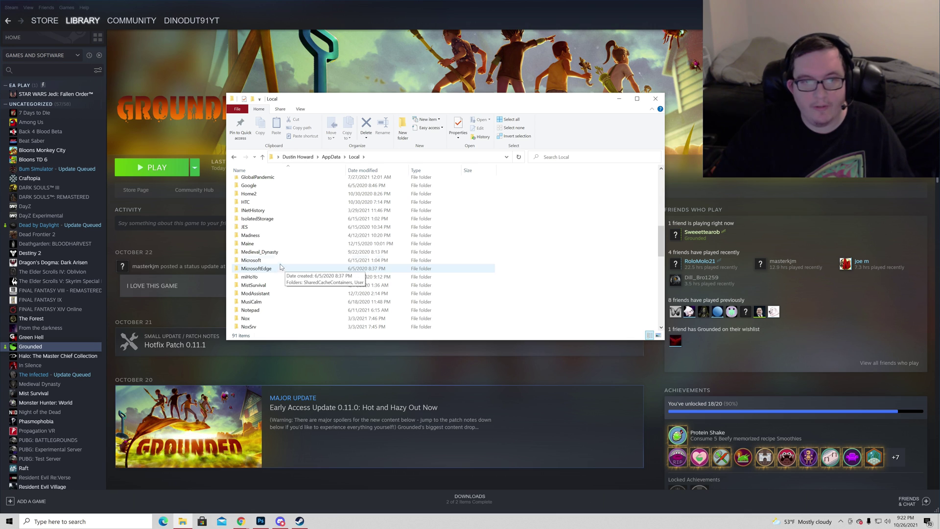
{"action": "double_click", "coordinate": [285, 243]}
{"action": "double_click", "coordinate": [273, 184]}
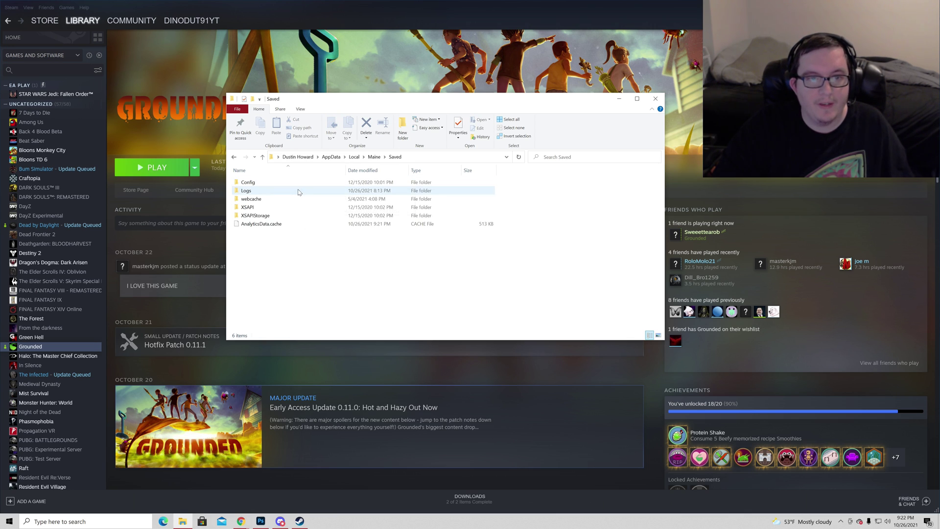
{"action": "double_click", "coordinate": [283, 184]}
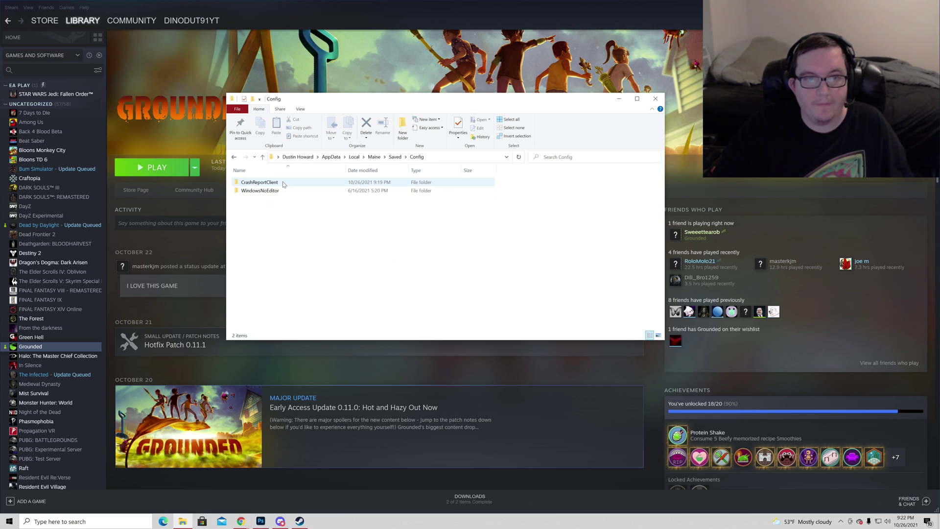
{"action": "double_click", "coordinate": [267, 191]}
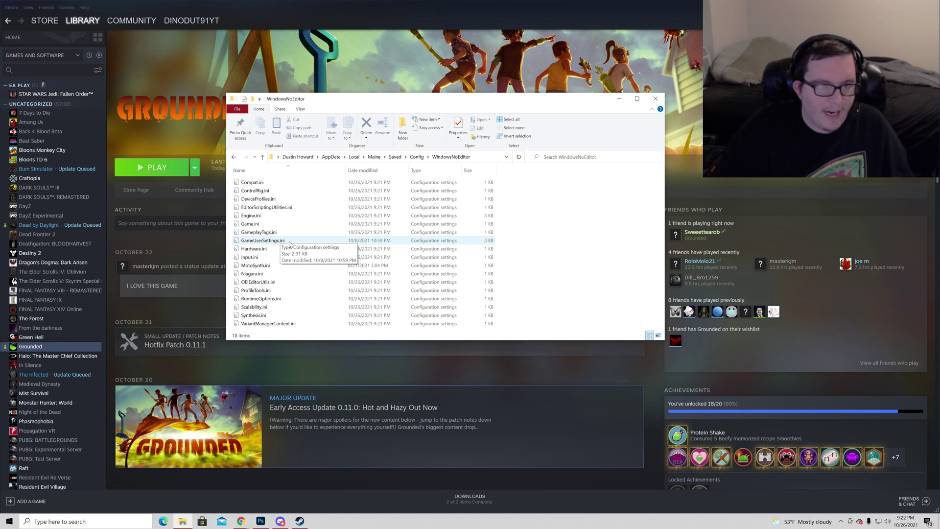
- Paste renderer settings with r.DepthOfFieldQuality=0 and r.DefaultFeature.MotionBlur=0 into Engine.ini and save
{"action": "double_click", "coordinate": [264, 216]}
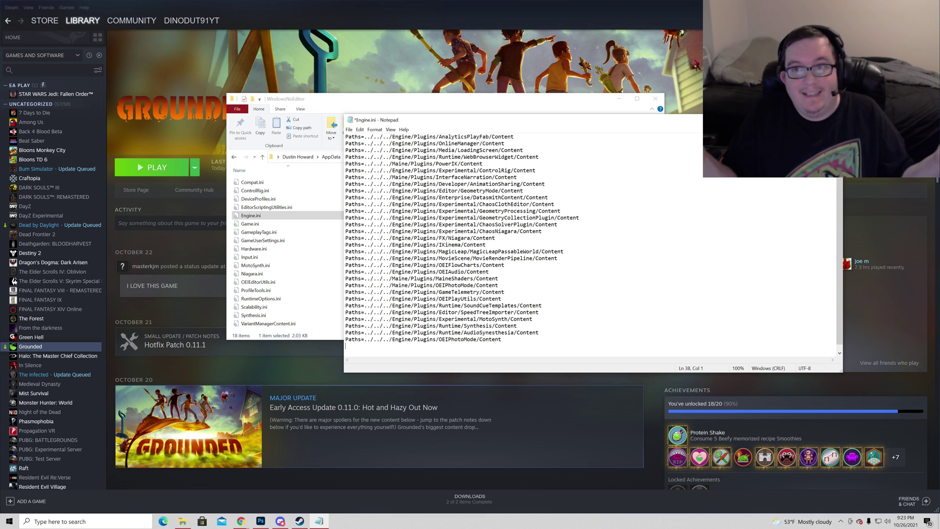
{"action": "type", "text": "[/script/engine.renderersettings] r.DepthOfFieldQuality=0 r.DefaultFeature.MotionBlur=0"}
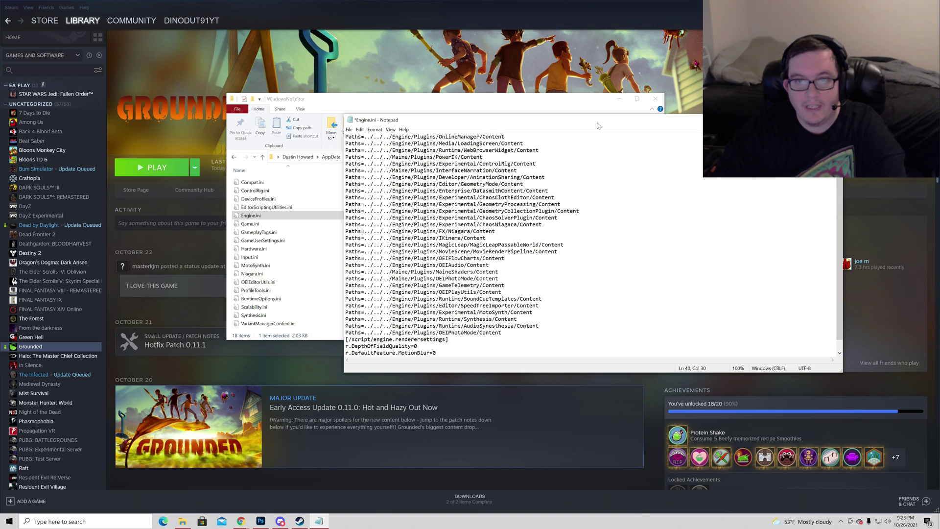
{"action": "left_click_drag", "start_coordinate": [597, 126], "coordinate": [458, 115]}
{"action": "left_click", "coordinate": [695, 110]}
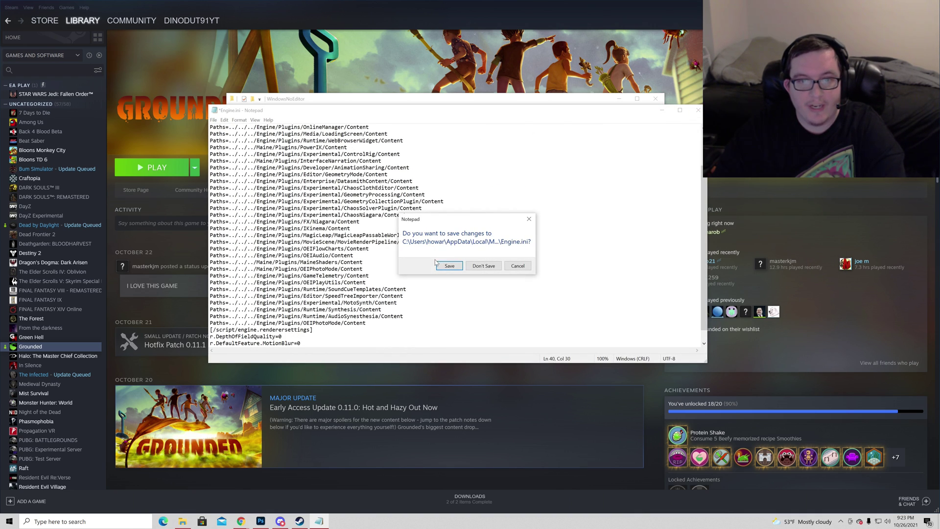
{"action": "left_click", "coordinate": [449, 266]}
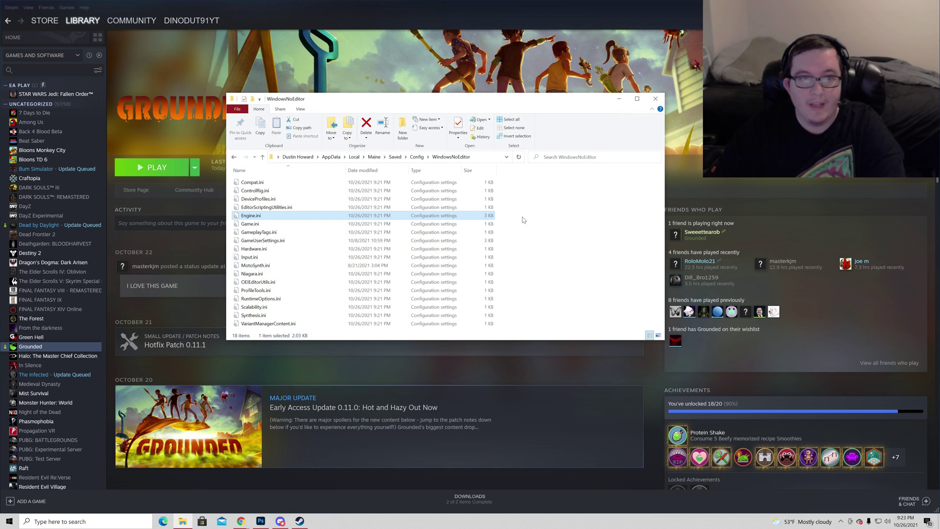
- Close the WindowsNoEditor folder window and relaunch Grounded from its Steam library page
{"action": "left_click", "coordinate": [656, 100]}
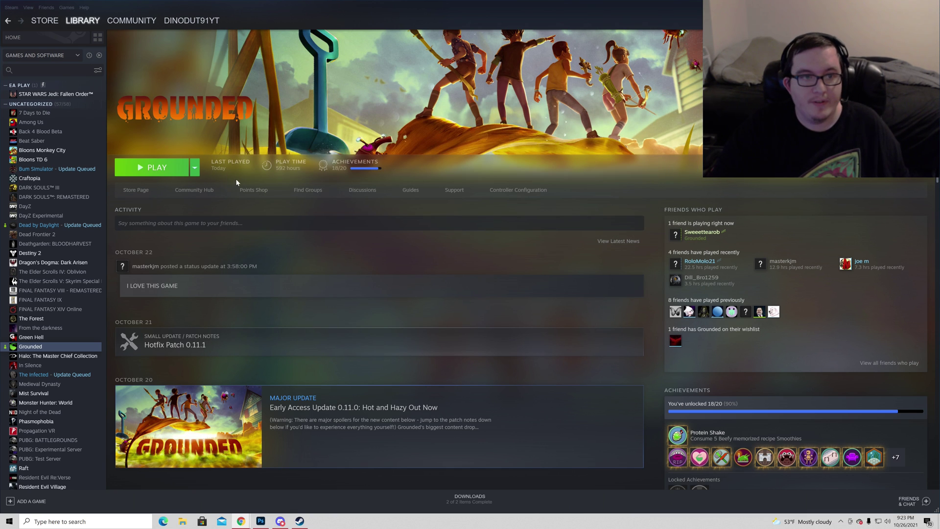
{"action": "left_click", "coordinate": [165, 174]}
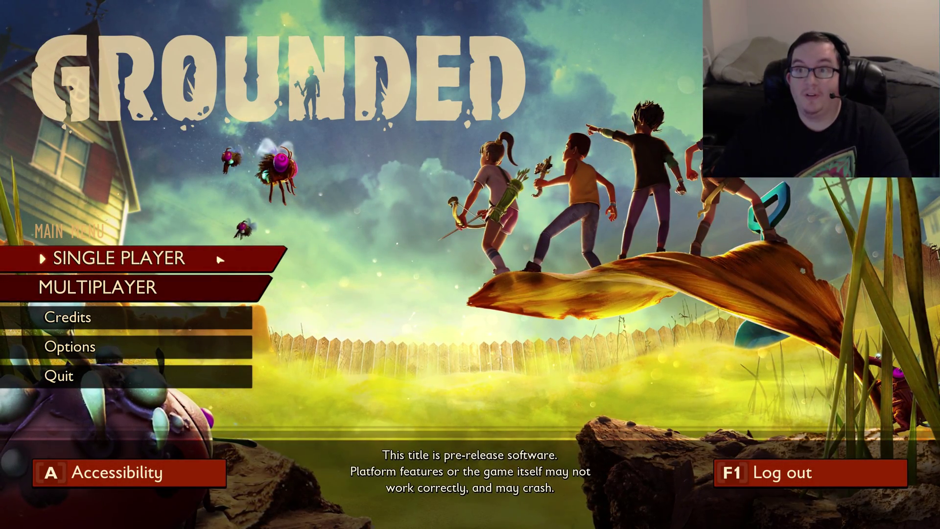
- Choose Single Player and load the Grasslands logout save
{"action": "left_click", "coordinate": [218, 258]}
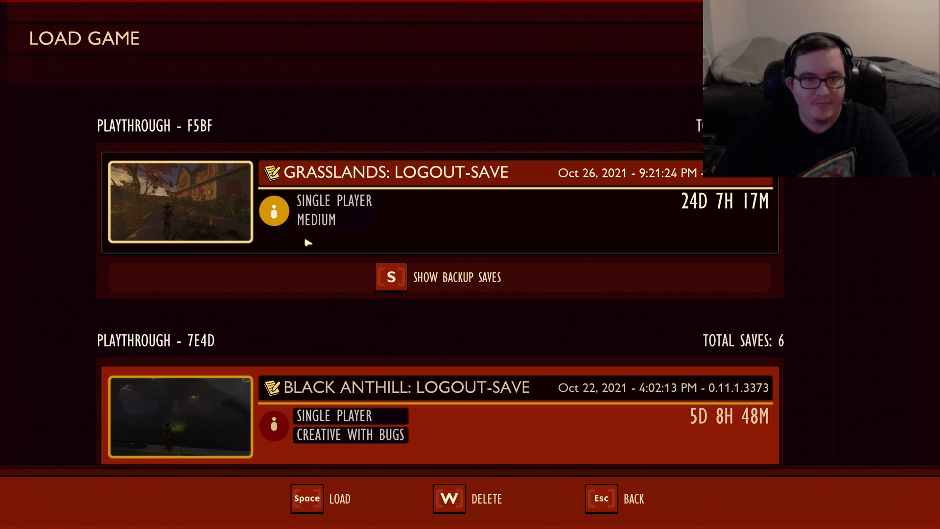
{"action": "left_click", "coordinate": [311, 218]}
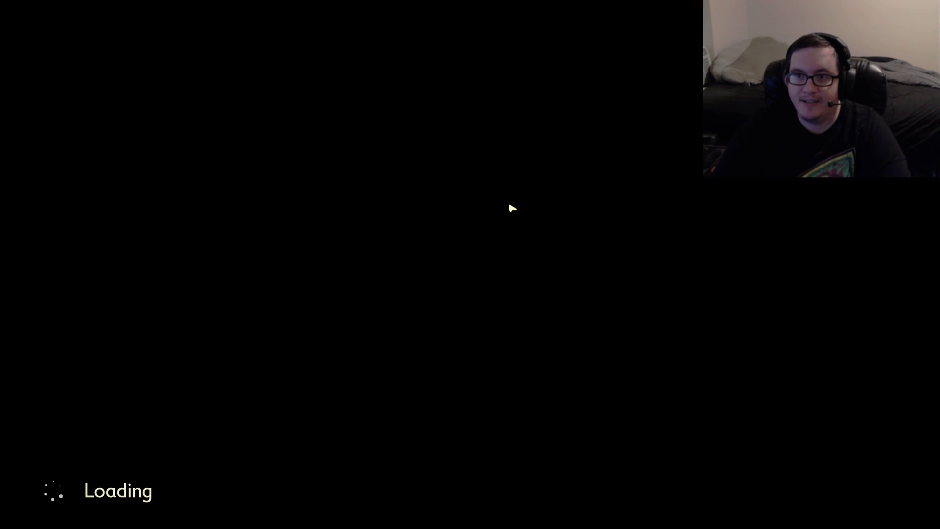